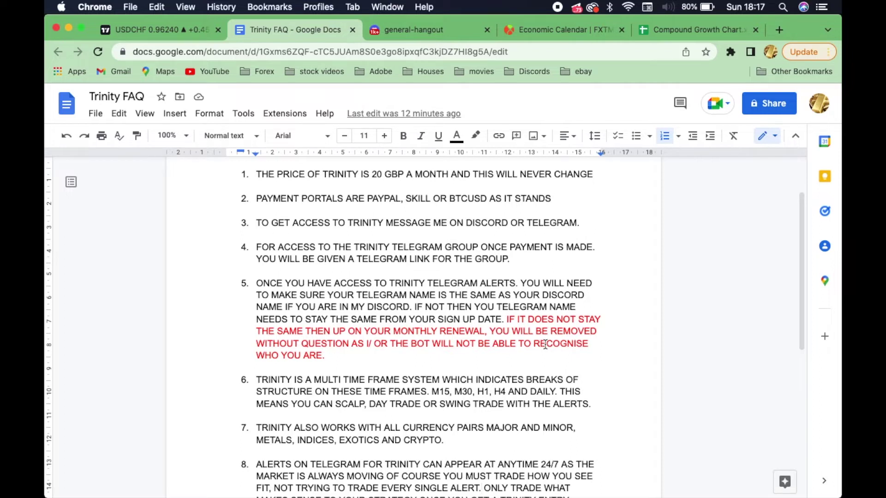
- Scroll through the Trinity FAQ's numbered points on pricing, payment portals and Telegram access
{"action": "scroll", "coordinate": [546, 344], "scroll_direction": "down", "scroll_amount": 3}
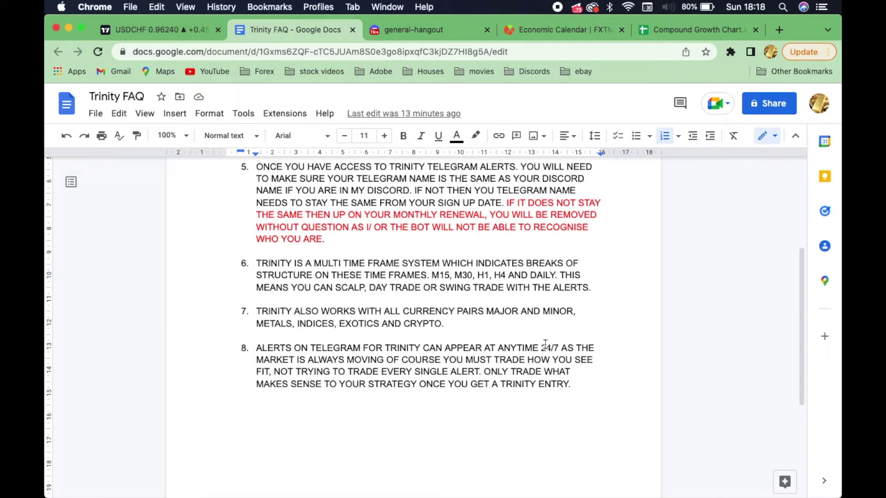
- Place the cursor in FAQ point 8 on 24/7 Telegram alerts, then switch to the AUD/USD chart
{"action": "left_click", "coordinate": [545, 344]}
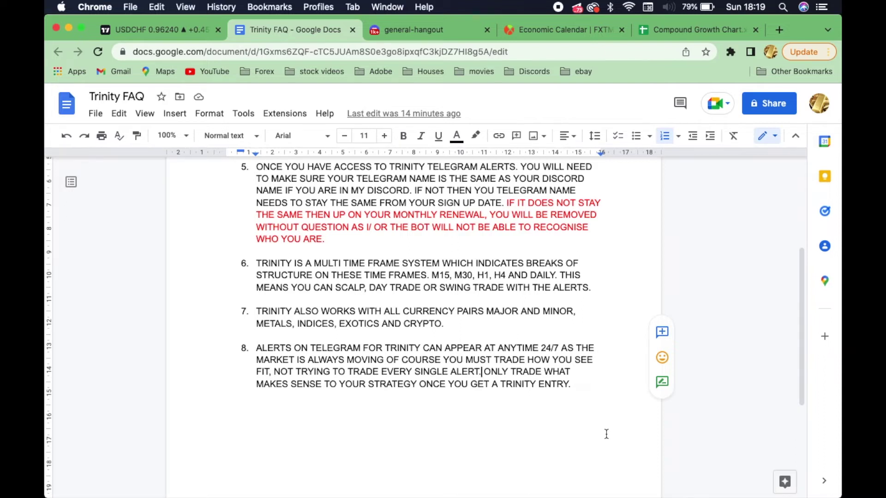
{"action": "key", "text": "ctrl+Right"}
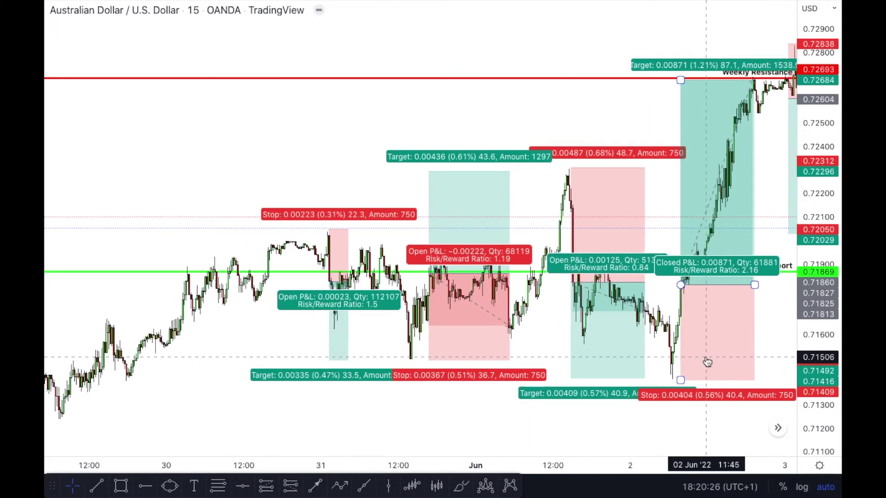
- Inspect the AUD/USD positions from 31 May to 3 Jun, ending on the 2.46 risk/reward short
{"action": "scroll", "coordinate": [310, 316], "scroll_direction": "up", "scroll_amount": 5}
{"action": "left_click", "coordinate": [311, 317]}
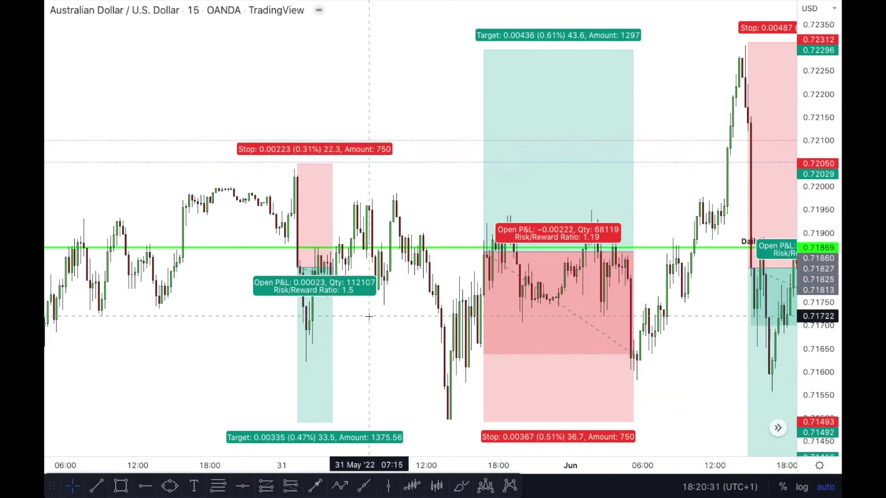
{"action": "scroll", "coordinate": [266, 305], "scroll_direction": "down", "scroll_amount": 3}
{"action": "scroll", "coordinate": [433, 327], "scroll_direction": "down", "scroll_amount": 3}
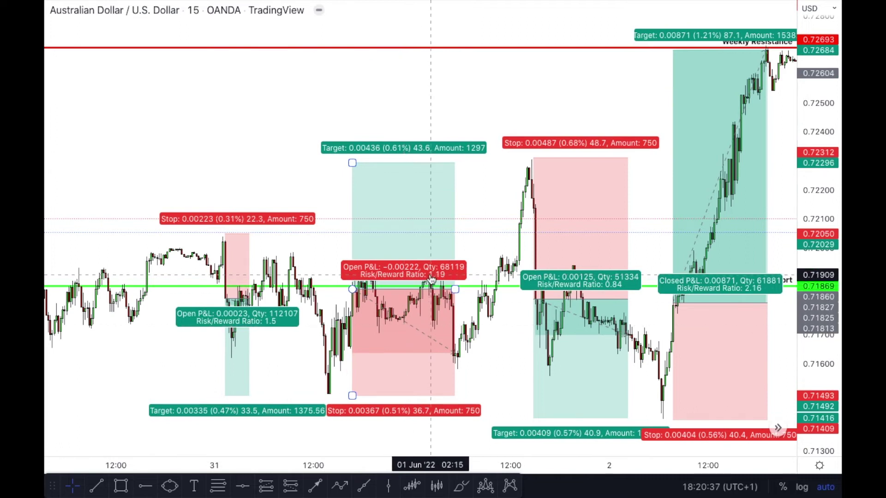
{"action": "scroll", "coordinate": [429, 280], "scroll_direction": "right", "scroll_amount": 5}
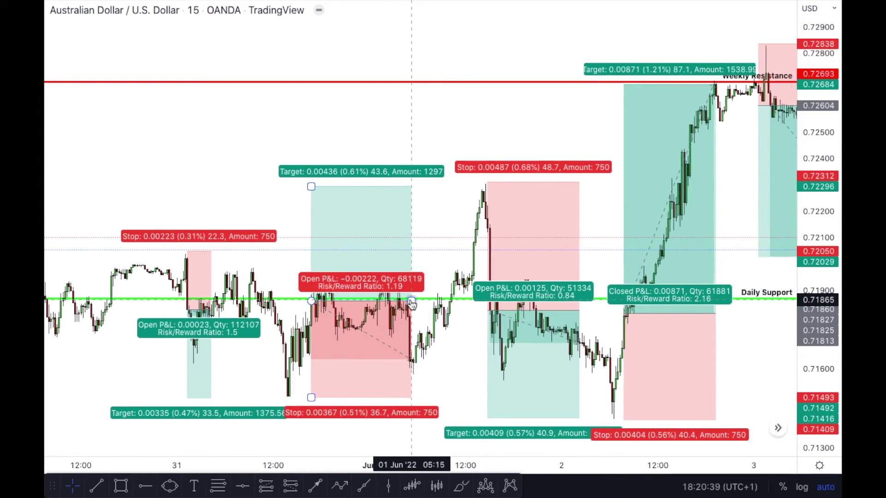
{"action": "scroll", "coordinate": [520, 335], "scroll_direction": "right", "scroll_amount": 3}
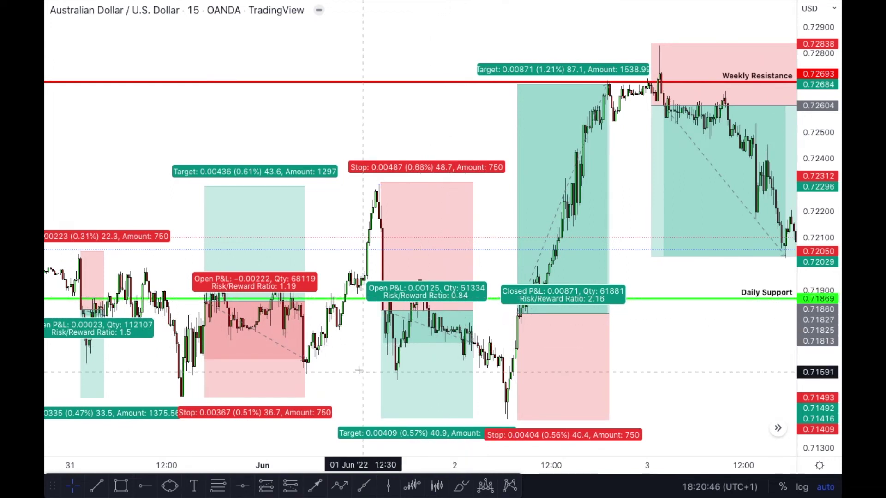
{"action": "scroll", "coordinate": [418, 371], "scroll_direction": "right", "scroll_amount": 5}
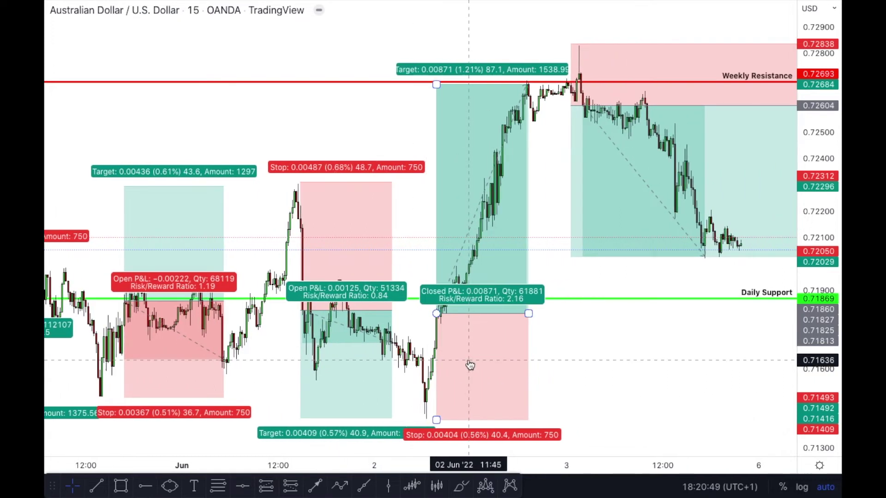
{"action": "scroll", "coordinate": [468, 364], "scroll_direction": "right", "scroll_amount": 3}
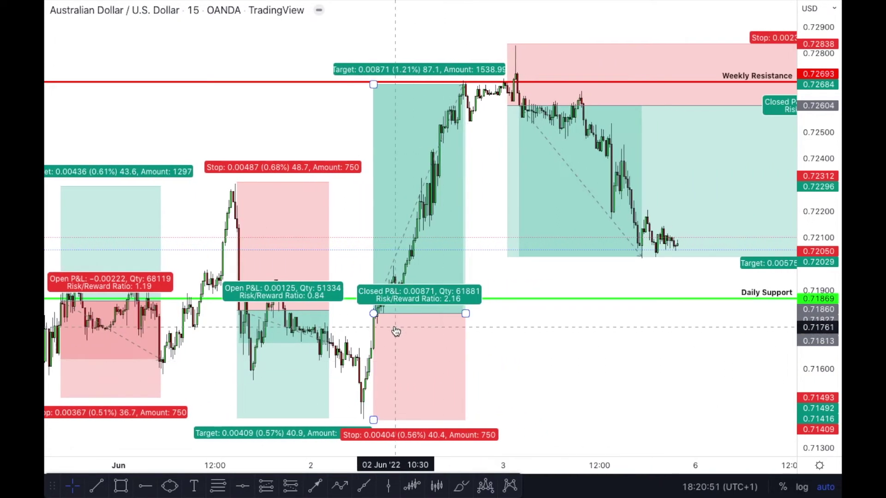
{"action": "scroll", "coordinate": [394, 332], "scroll_direction": "right", "scroll_amount": 5}
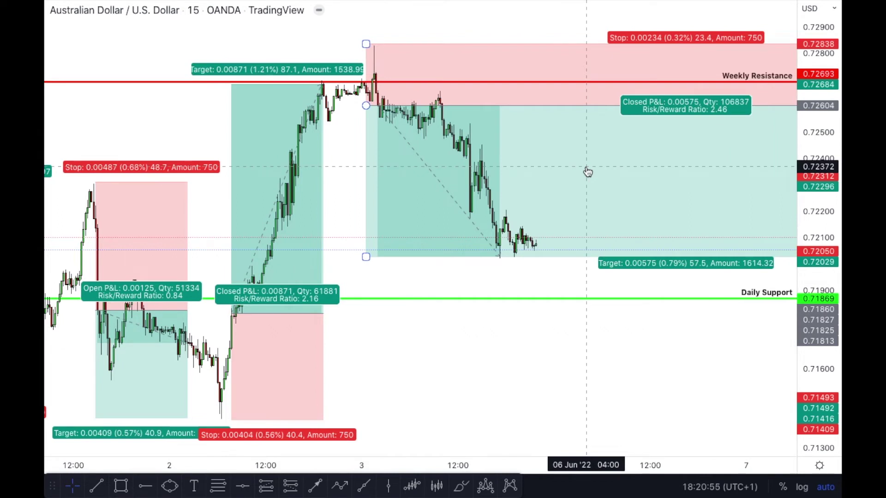
{"action": "scroll", "coordinate": [587, 172], "scroll_direction": "left", "scroll_amount": 8}
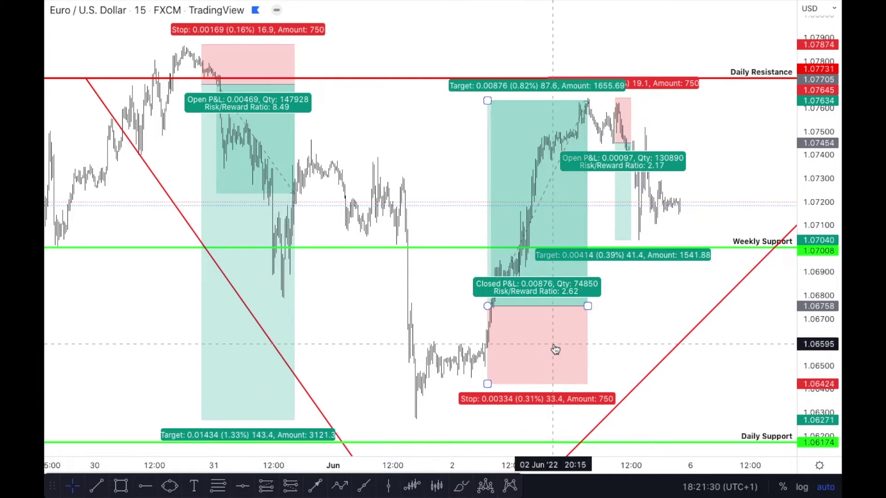
- Bring the EUR/USD 30 May position at 8.49 risk/reward into view
{"action": "scroll", "coordinate": [555, 349], "scroll_direction": "right", "scroll_amount": 3}
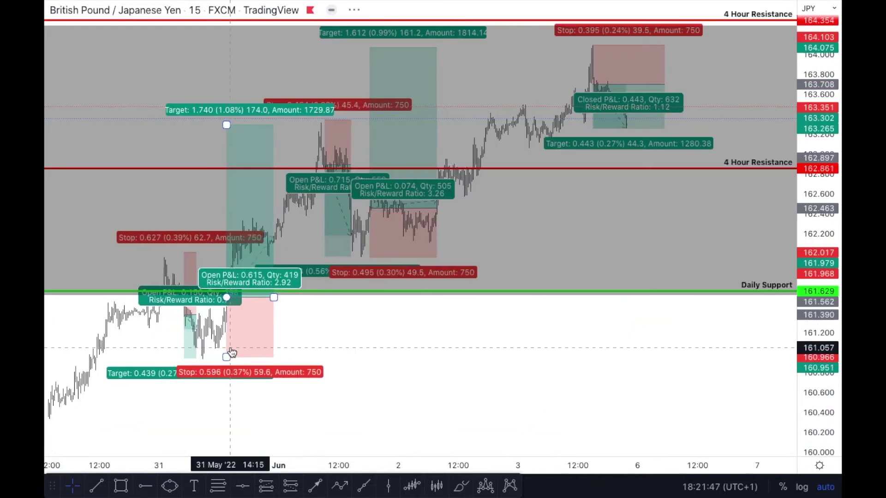
- Inspect the GBP/JPY positions at 2.92, 2.02, 3.26 and 1.12 risk/reward, 31 May to 3 Jun
{"action": "scroll", "coordinate": [229, 347], "scroll_direction": "left", "scroll_amount": 3}
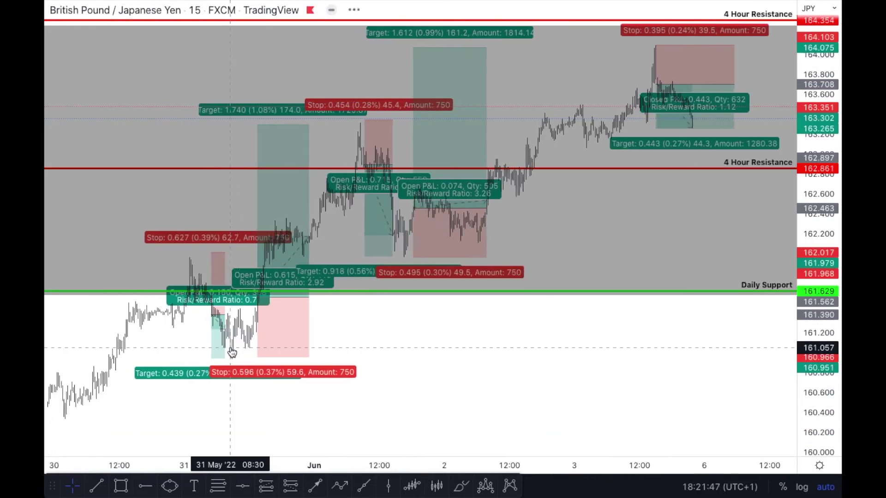
{"action": "scroll", "coordinate": [230, 348], "scroll_direction": "up", "scroll_amount": 2}
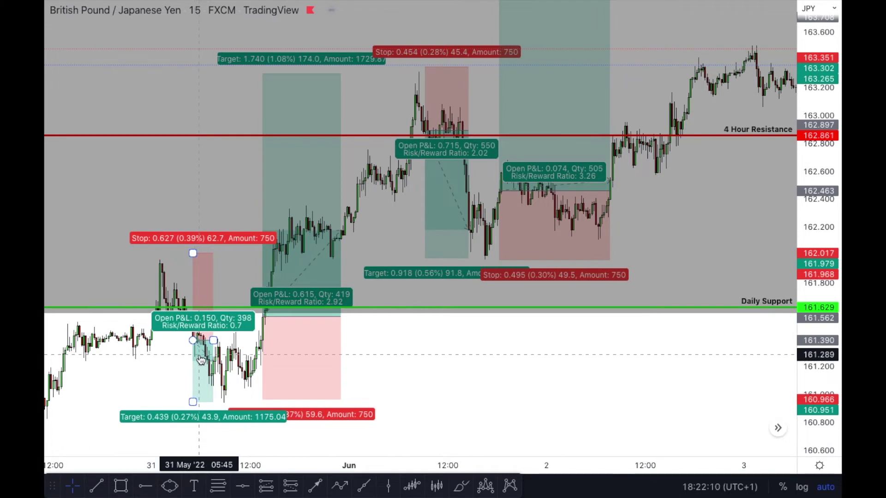
{"action": "left_click", "coordinate": [323, 357]}
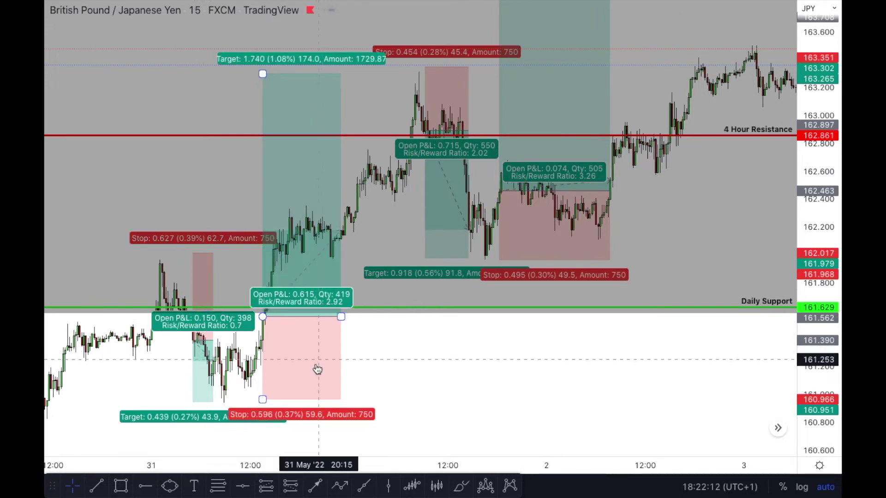
{"action": "scroll", "coordinate": [315, 368], "scroll_direction": "right", "scroll_amount": 5}
{"action": "left_click", "coordinate": [399, 205]}
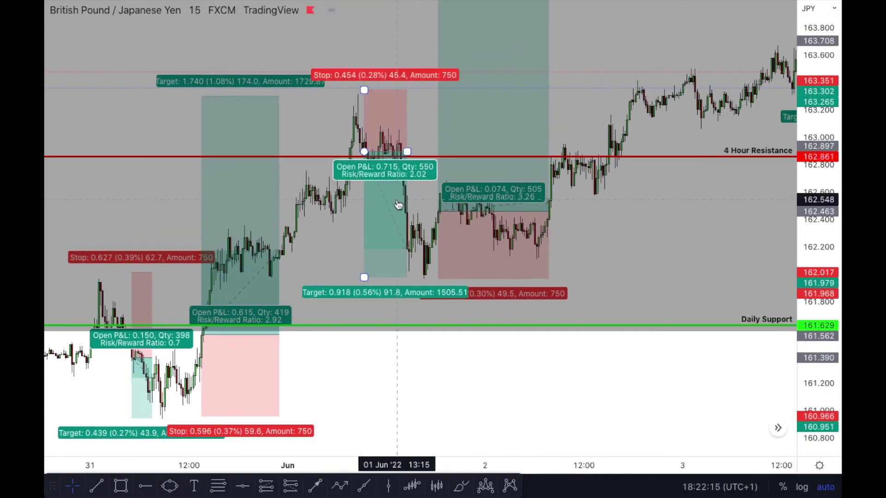
{"action": "left_click", "coordinate": [515, 254]}
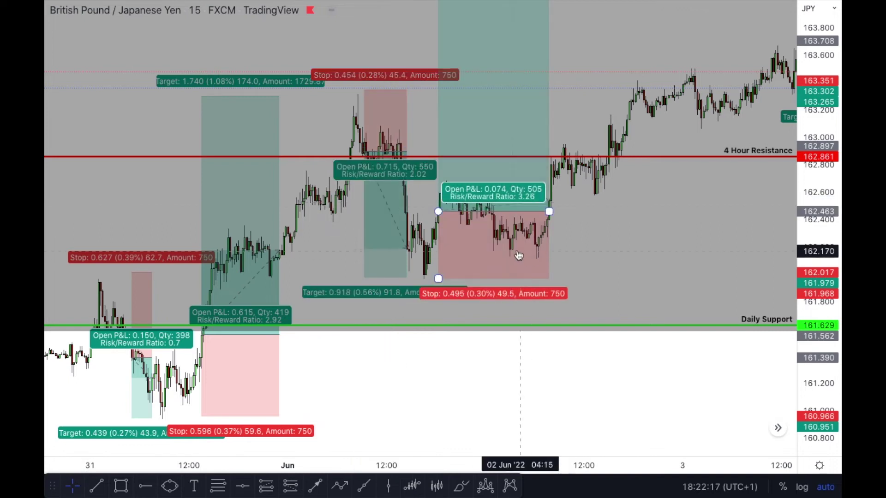
{"action": "scroll", "coordinate": [510, 252], "scroll_direction": "right", "scroll_amount": 8}
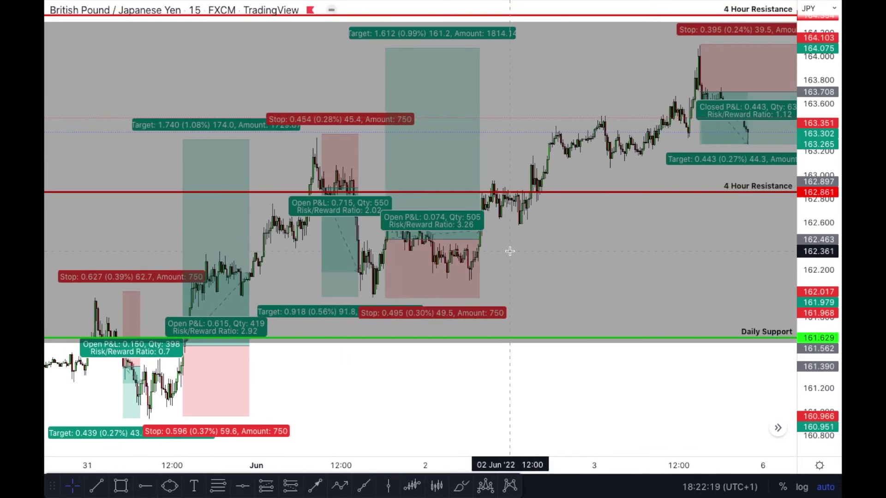
{"action": "left_click", "coordinate": [645, 116]}
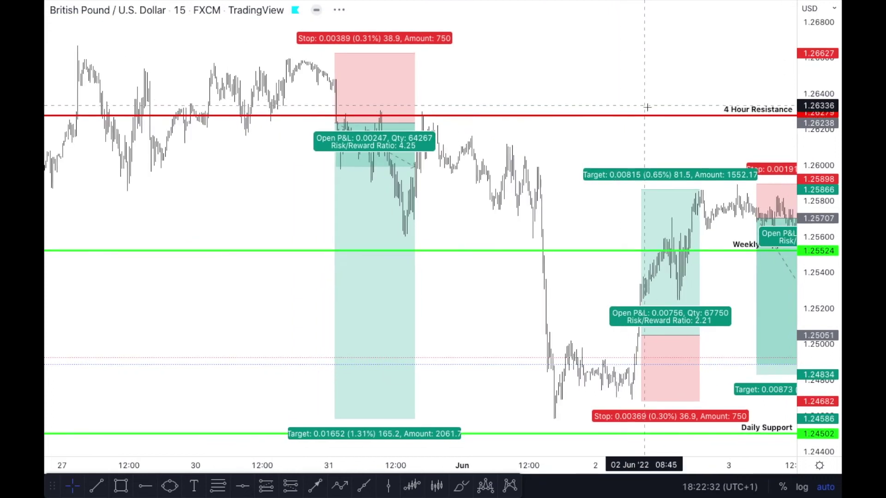
- Inspect the GBP/USD 31 May, 2 Jun and 3 Jun positions at 4.25, 2.21 and 4.57 risk/reward
{"action": "scroll", "coordinate": [623, 115], "scroll_direction": "right", "scroll_amount": 3}
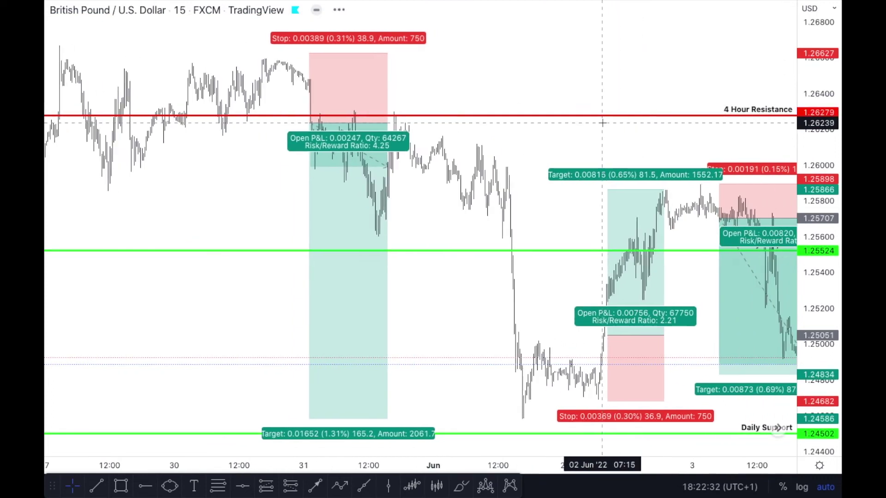
{"action": "scroll", "coordinate": [602, 123], "scroll_direction": "right", "scroll_amount": 3}
{"action": "scroll", "coordinate": [507, 139], "scroll_direction": "right", "scroll_amount": 1}
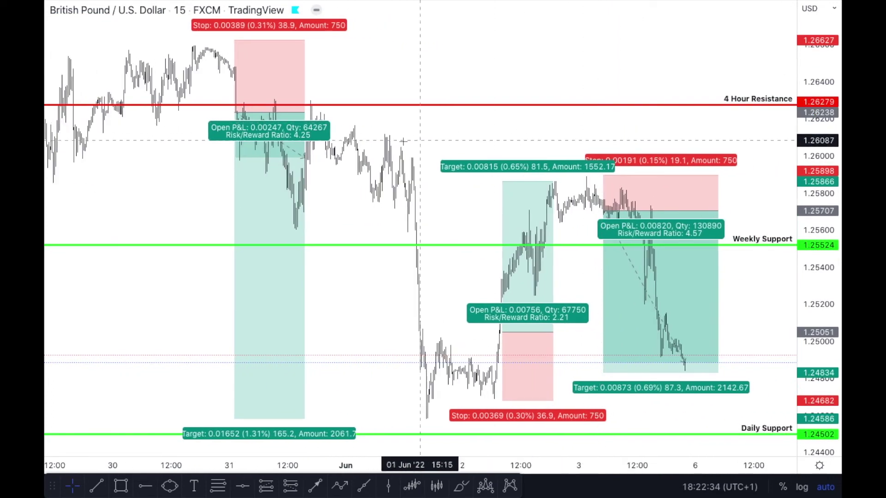
{"action": "left_click", "coordinate": [299, 161]}
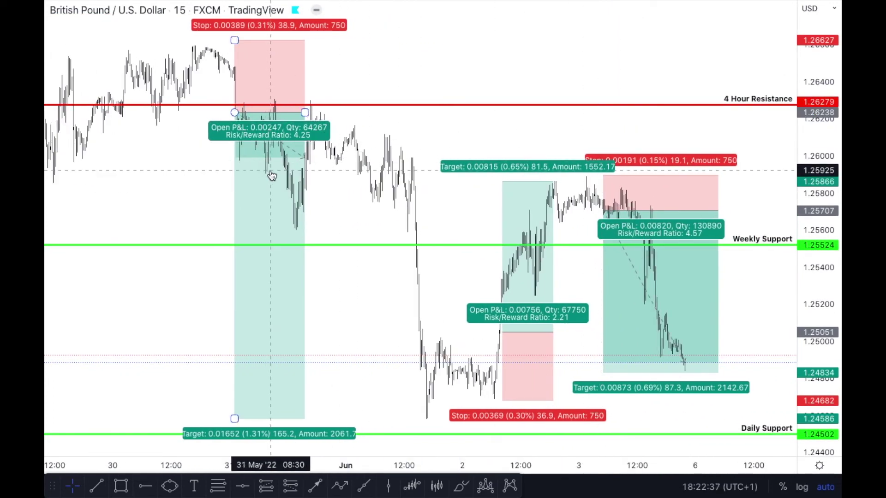
{"action": "left_click", "coordinate": [519, 353]}
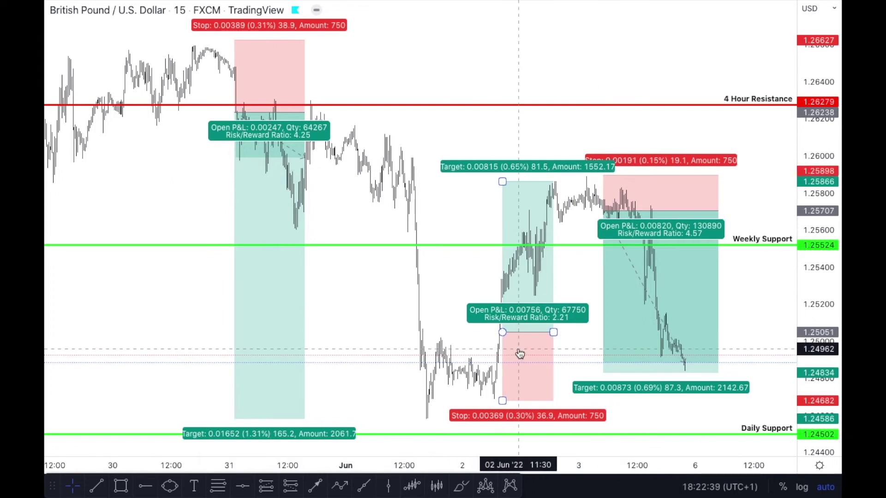
{"action": "scroll", "coordinate": [519, 353], "scroll_direction": "right", "scroll_amount": 3}
{"action": "left_click", "coordinate": [631, 336]}
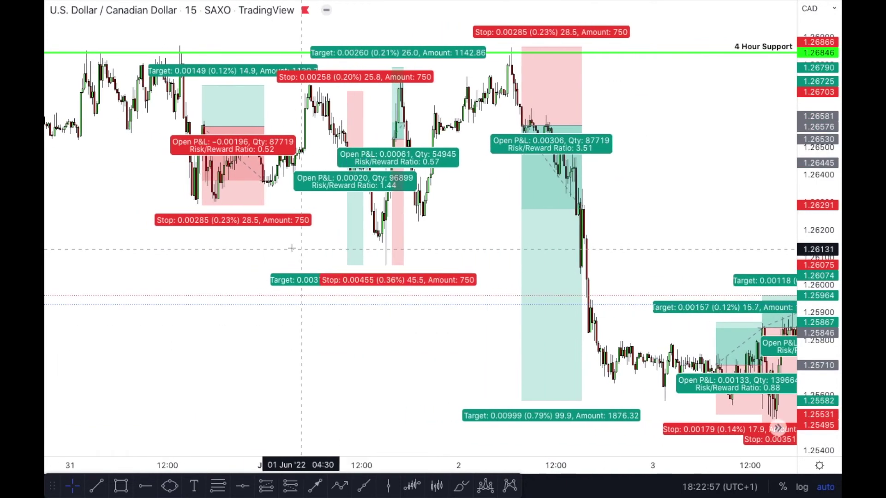
- Scroll and zoom the USD/CAD chart across the week's positions to the latest trades
{"action": "scroll", "coordinate": [208, 217], "scroll_direction": "down", "scroll_amount": 2}
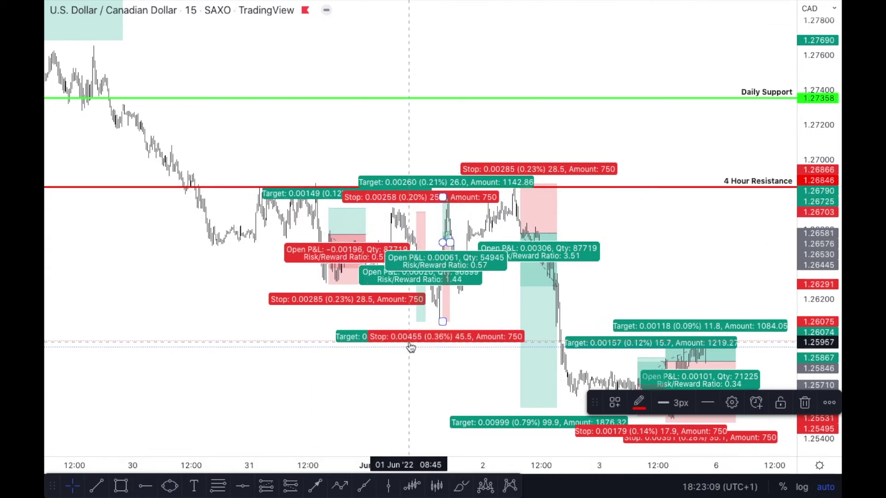
{"action": "scroll", "coordinate": [410, 346], "scroll_direction": "up", "scroll_amount": 2}
{"action": "scroll", "coordinate": [411, 347], "scroll_direction": "up", "scroll_amount": 2}
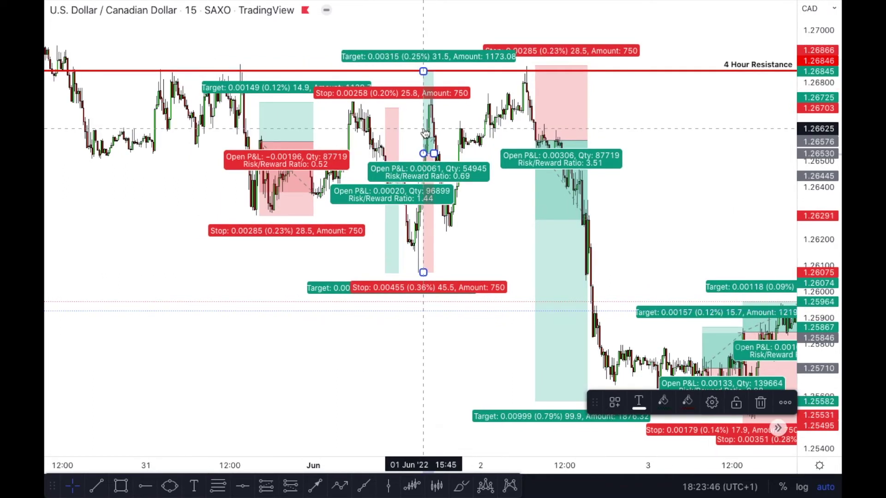
{"action": "scroll", "coordinate": [443, 143], "scroll_direction": "right", "scroll_amount": 5}
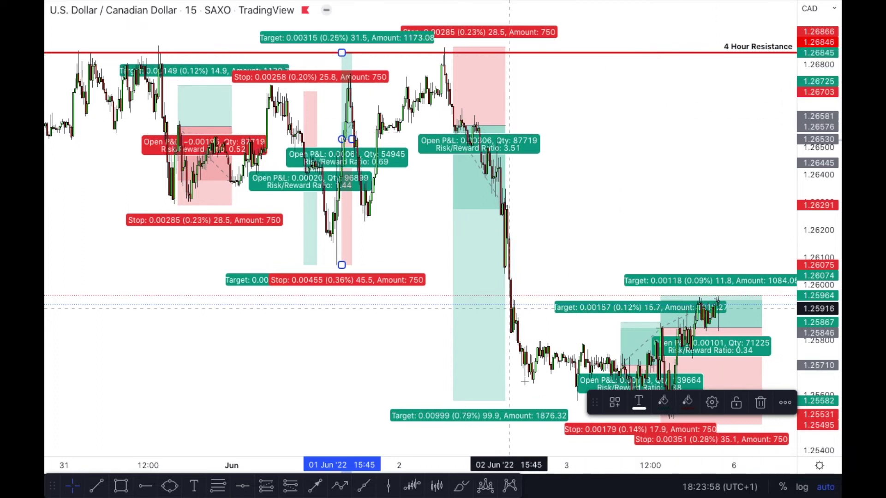
{"action": "scroll", "coordinate": [510, 354], "scroll_direction": "right", "scroll_amount": 10}
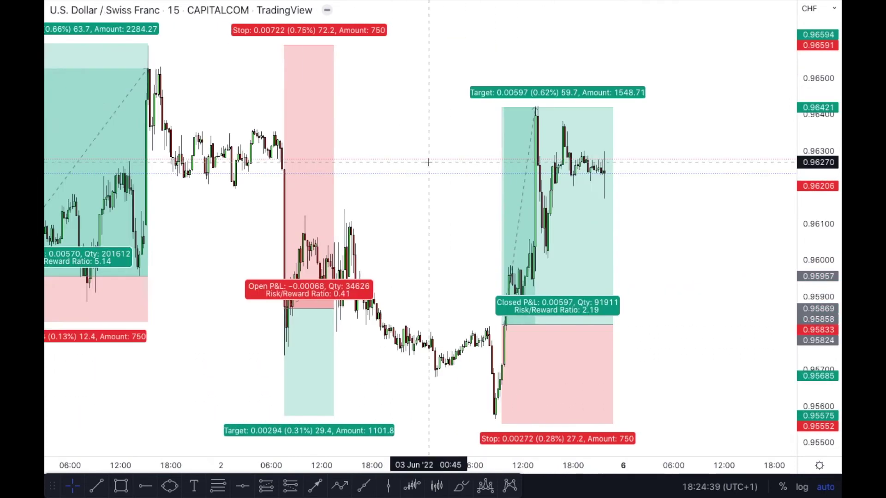
{"action": "scroll", "coordinate": [430, 167], "scroll_direction": "left", "scroll_amount": 10}
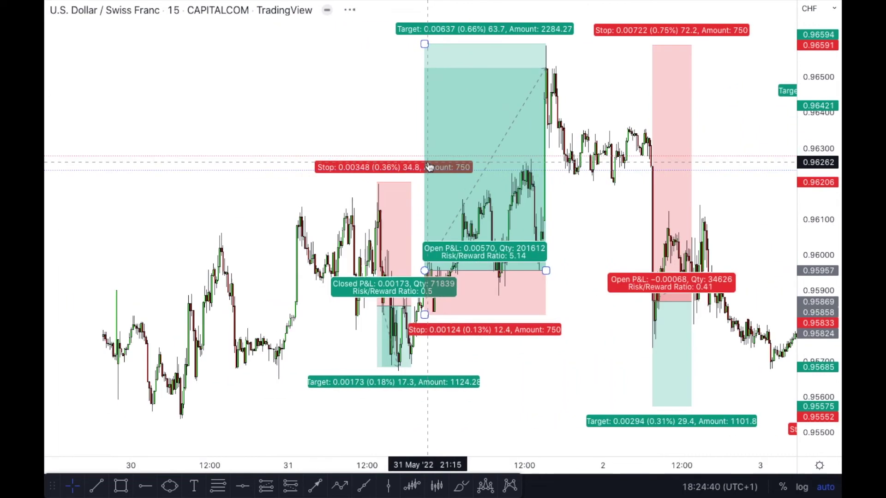
- Scroll and zoom through the USD/CHF position tools from 31 May to 3 Jun
{"action": "scroll", "coordinate": [429, 167], "scroll_direction": "up", "scroll_amount": 5}
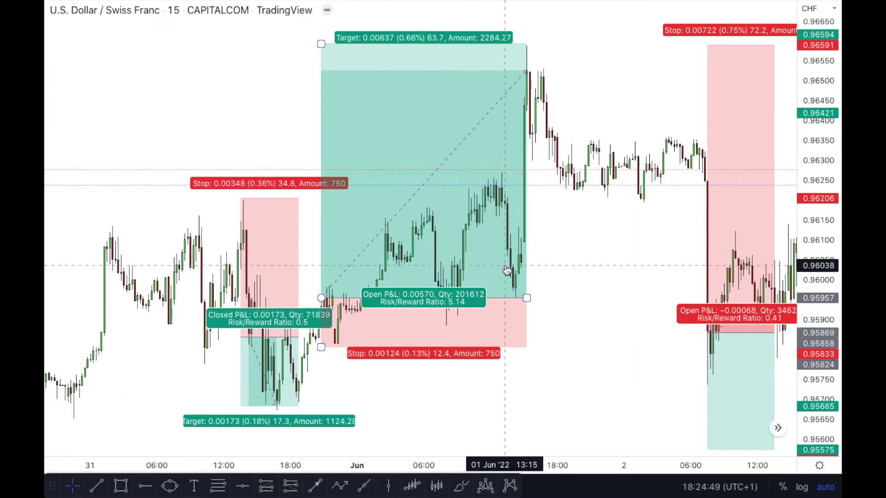
{"action": "scroll", "coordinate": [517, 286], "scroll_direction": "right", "scroll_amount": 5}
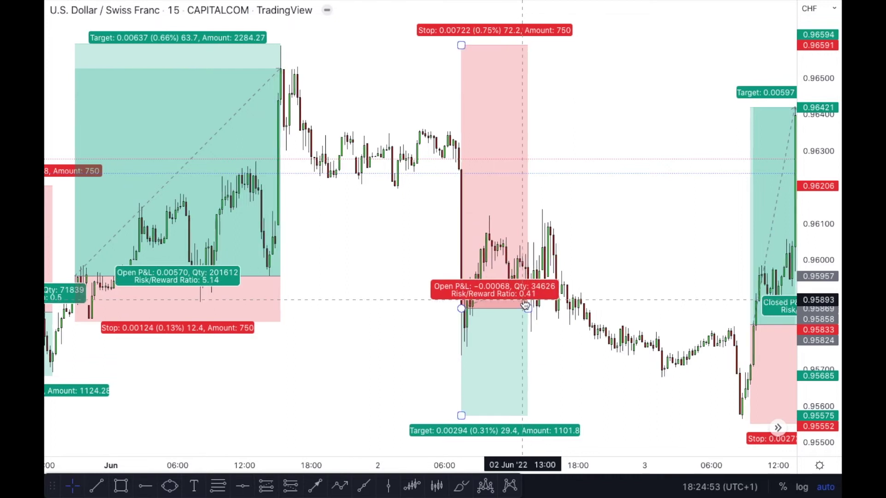
{"action": "scroll", "coordinate": [529, 307], "scroll_direction": "right", "scroll_amount": 4}
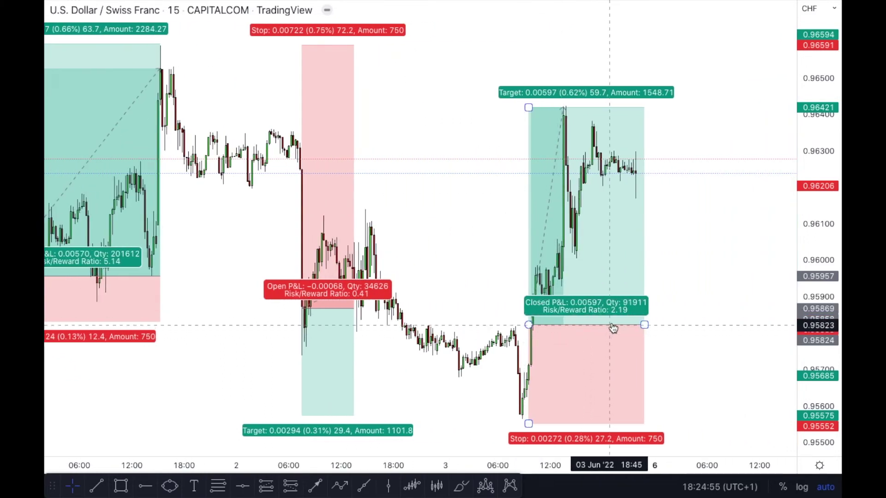
{"action": "scroll", "coordinate": [639, 317], "scroll_direction": "down", "scroll_amount": 1}
{"action": "scroll", "coordinate": [638, 318], "scroll_direction": "down", "scroll_amount": 1}
{"action": "scroll", "coordinate": [639, 317], "scroll_direction": "left", "scroll_amount": 5}
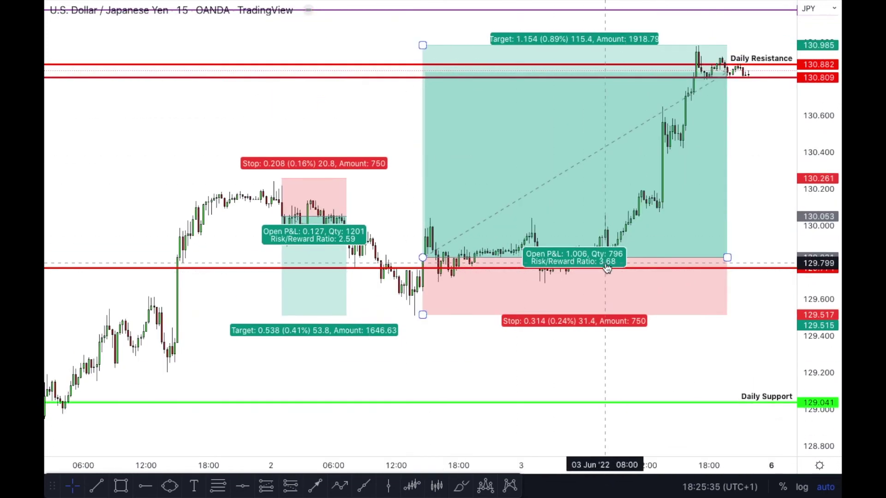
- Inspect the results of the gold spot small long and large short positions
{"action": "scroll", "coordinate": [620, 269], "scroll_direction": "right", "scroll_amount": 3}
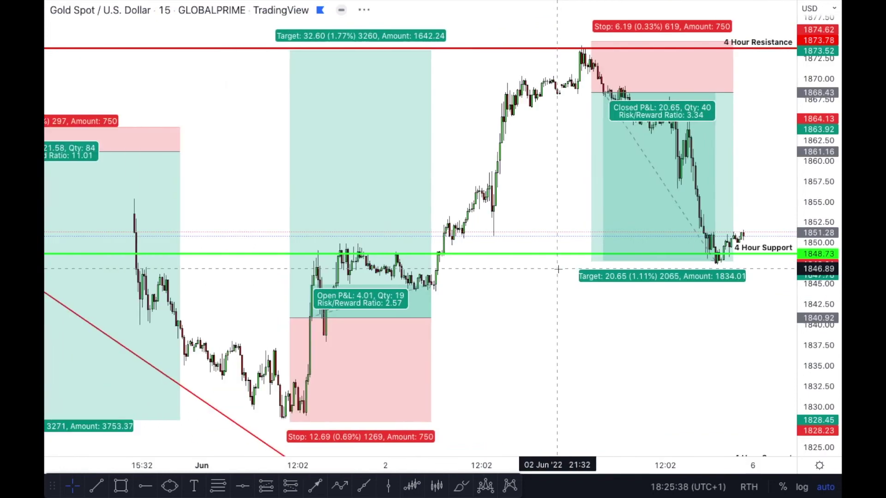
{"action": "scroll", "coordinate": [560, 270], "scroll_direction": "left", "scroll_amount": 5}
{"action": "scroll", "coordinate": [560, 274], "scroll_direction": "left", "scroll_amount": 10}
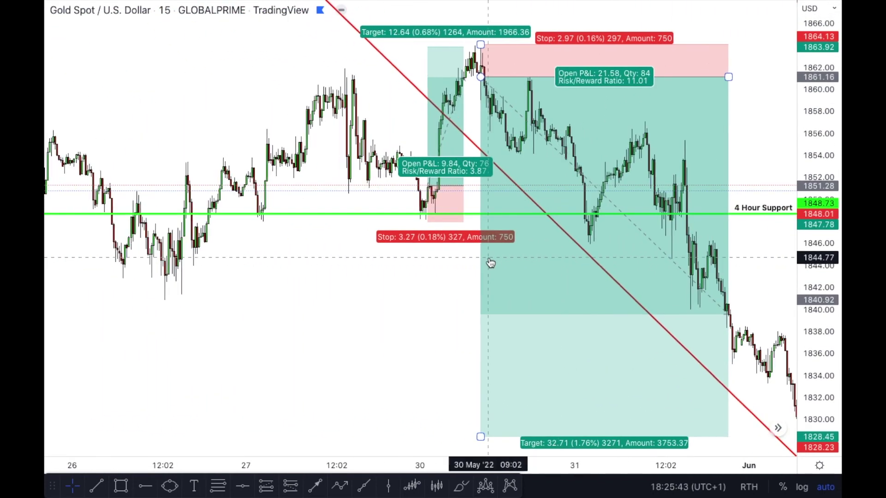
{"action": "scroll", "coordinate": [508, 265], "scroll_direction": "right", "scroll_amount": 5}
{"action": "left_click", "coordinate": [360, 207]}
{"action": "scroll", "coordinate": [360, 207], "scroll_direction": "right", "scroll_amount": 6}
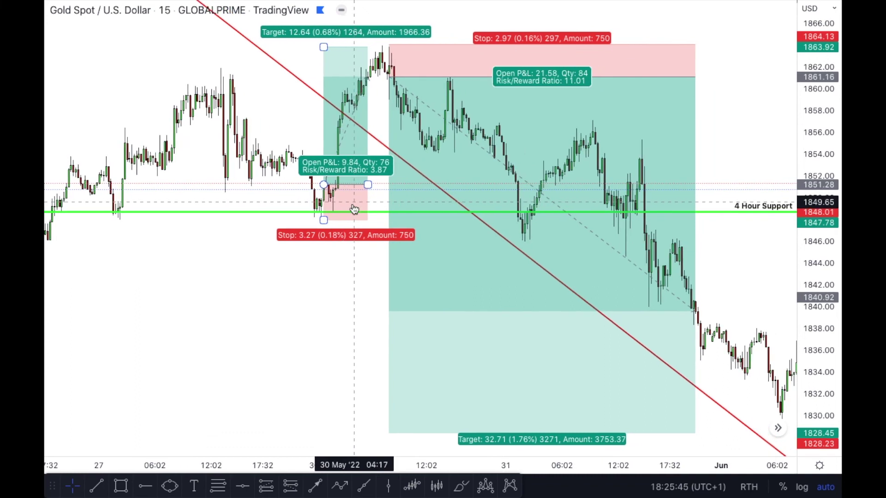
{"action": "left_click", "coordinate": [399, 207]}
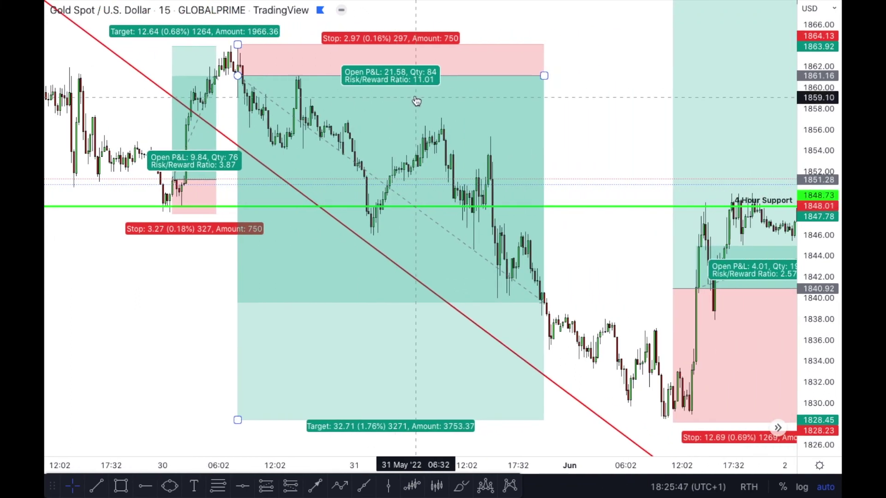
- Check the gold long position showing 4.01 open P&L
{"action": "scroll", "coordinate": [415, 102], "scroll_direction": "right", "scroll_amount": 3}
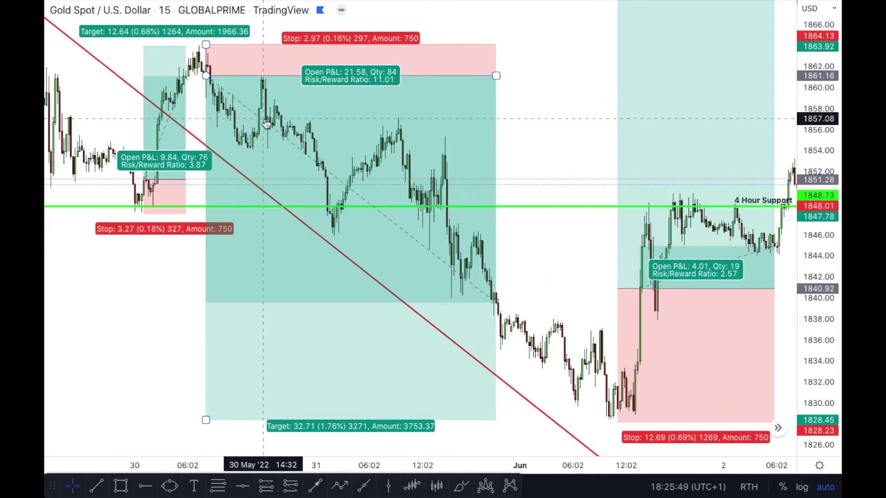
{"action": "scroll", "coordinate": [311, 222], "scroll_direction": "right", "scroll_amount": 1}
{"action": "scroll", "coordinate": [311, 223], "scroll_direction": "right", "scroll_amount": 8}
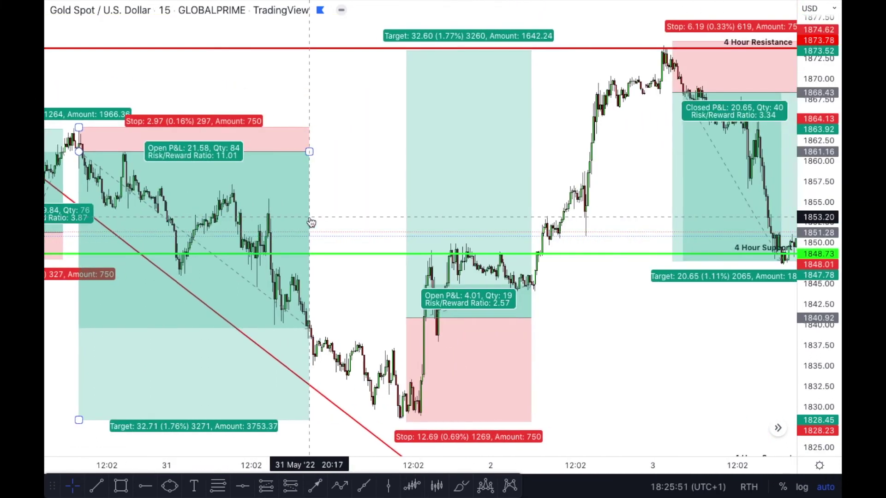
{"action": "left_click", "coordinate": [280, 291]}
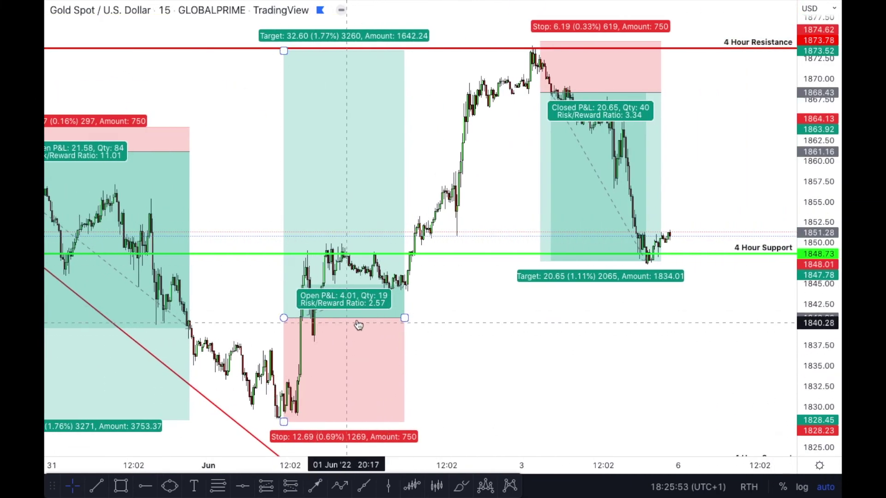
{"action": "scroll", "coordinate": [513, 135], "scroll_direction": "right", "scroll_amount": 5}
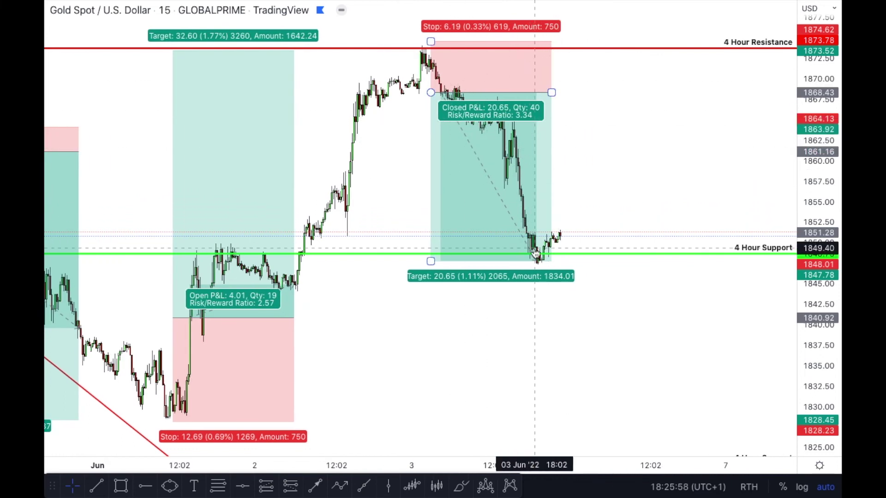
{"action": "scroll", "coordinate": [577, 226], "scroll_direction": "left", "scroll_amount": 4}
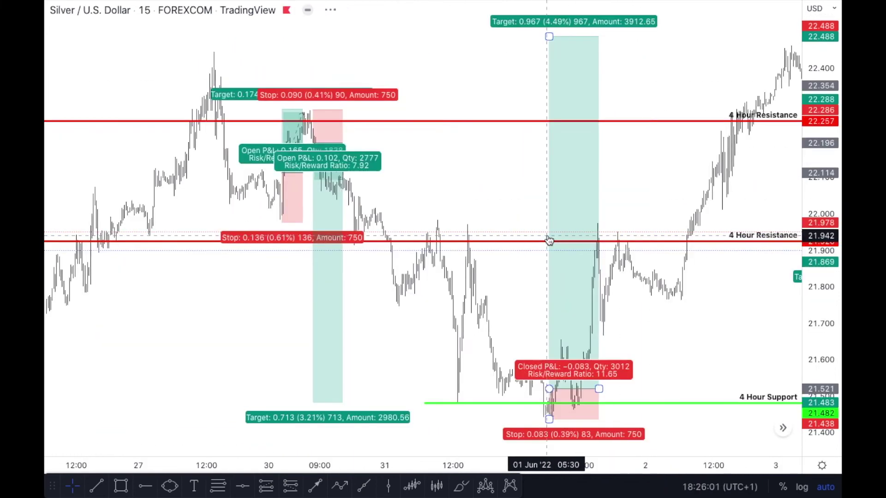
- Scroll and zoom across the silver positions to the 3 Jun short at 3.62 risk/reward
{"action": "scroll", "coordinate": [549, 240], "scroll_direction": "left", "scroll_amount": 5}
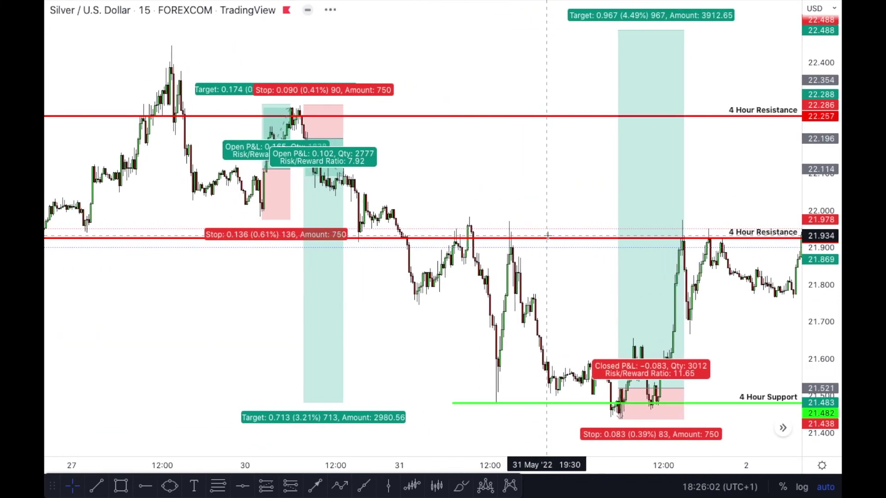
{"action": "scroll", "coordinate": [358, 195], "scroll_direction": "up", "scroll_amount": 2}
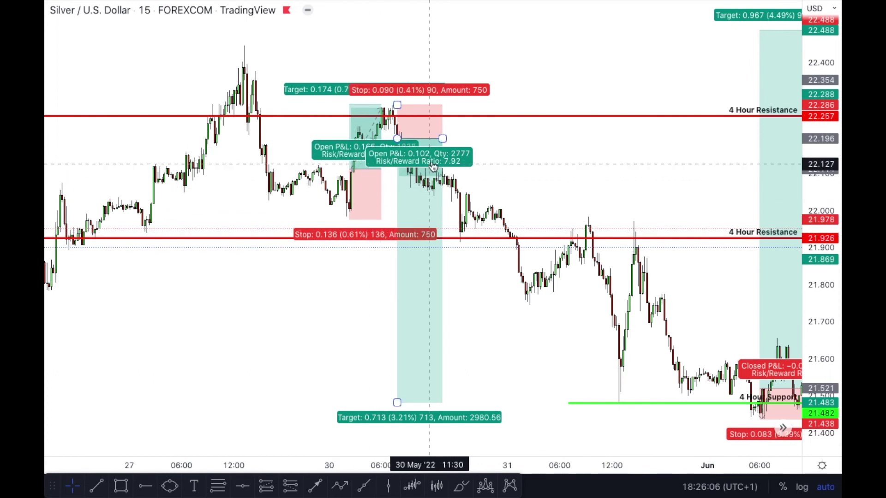
{"action": "scroll", "coordinate": [430, 188], "scroll_direction": "right", "scroll_amount": 10}
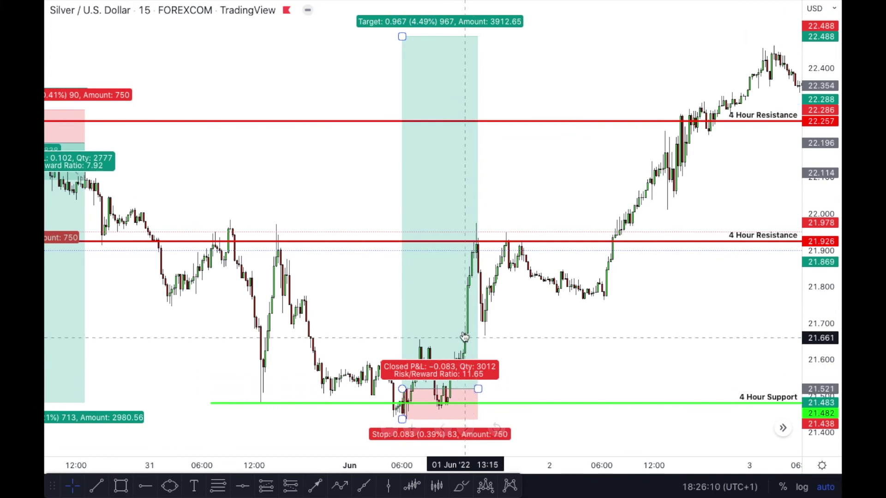
{"action": "scroll", "coordinate": [419, 125], "scroll_direction": "right", "scroll_amount": 5}
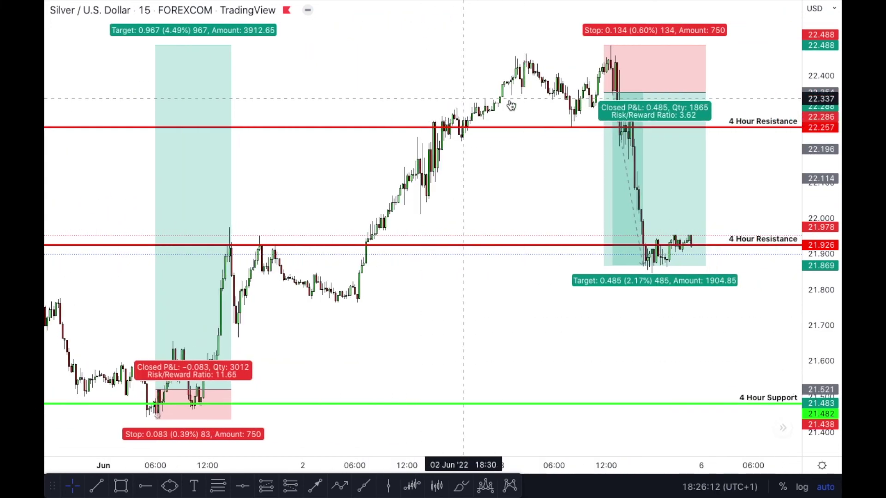
{"action": "scroll", "coordinate": [523, 102], "scroll_direction": "right", "scroll_amount": 4}
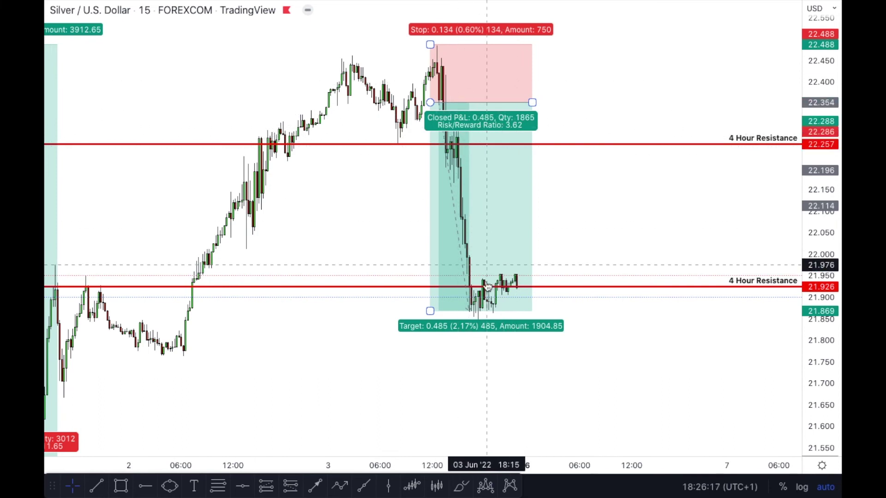
{"action": "scroll", "coordinate": [488, 287], "scroll_direction": "down", "scroll_amount": 3}
{"action": "scroll", "coordinate": [475, 300], "scroll_direction": "left", "scroll_amount": 5}
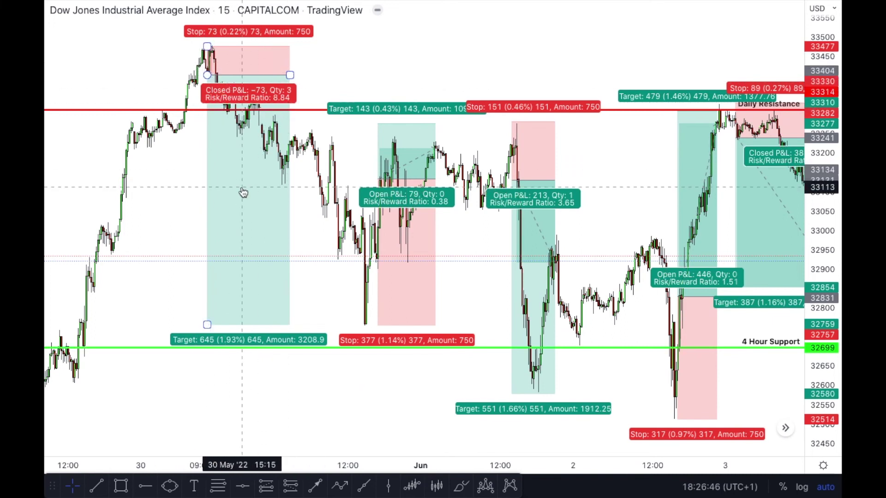
- Pan right and zoom out across the Dow Jones 15-minute chart to review the 3 Jun short's 4.35 R profit
{"action": "scroll", "coordinate": [258, 221], "scroll_direction": "right", "scroll_amount": 5}
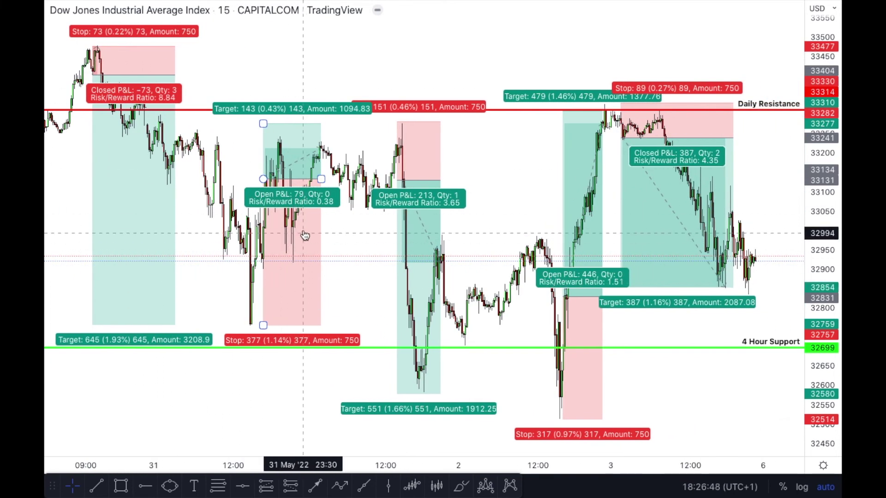
{"action": "scroll", "coordinate": [299, 224], "scroll_direction": "right", "scroll_amount": 2}
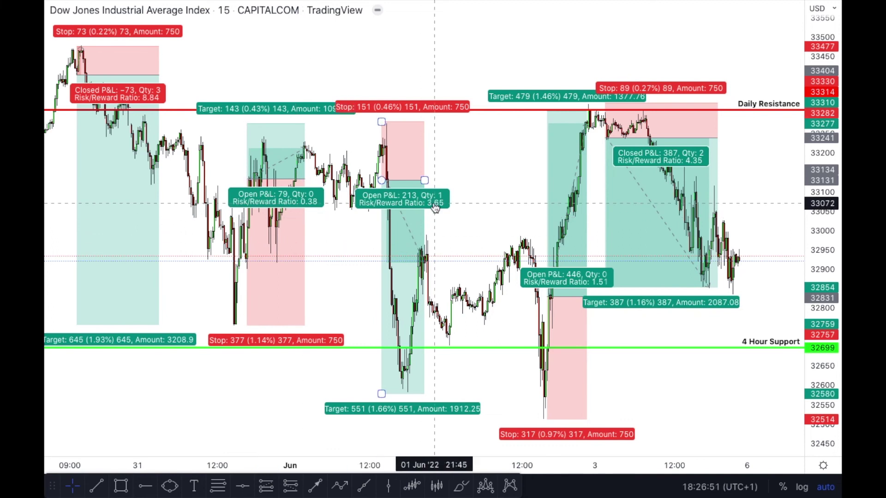
{"action": "scroll", "coordinate": [428, 350], "scroll_direction": "right", "scroll_amount": 4}
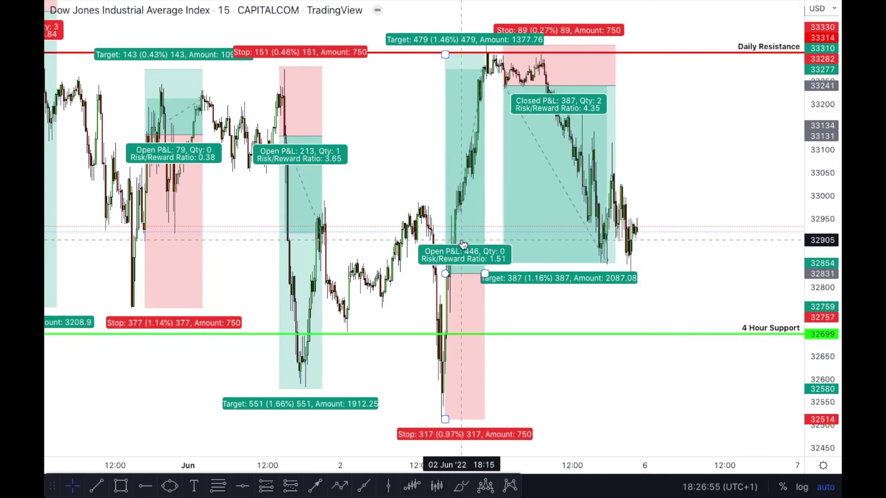
{"action": "scroll", "coordinate": [484, 273], "scroll_direction": "right", "scroll_amount": 3}
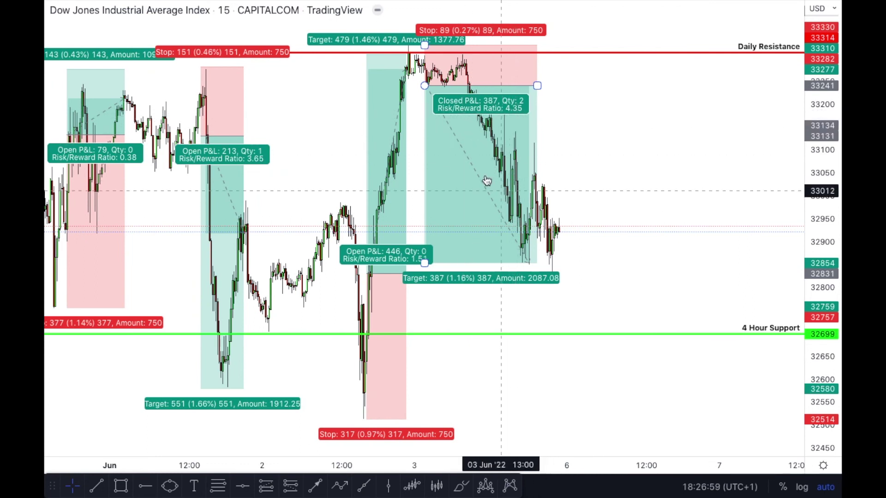
{"action": "scroll", "coordinate": [663, 342], "scroll_direction": "down", "scroll_amount": 3}
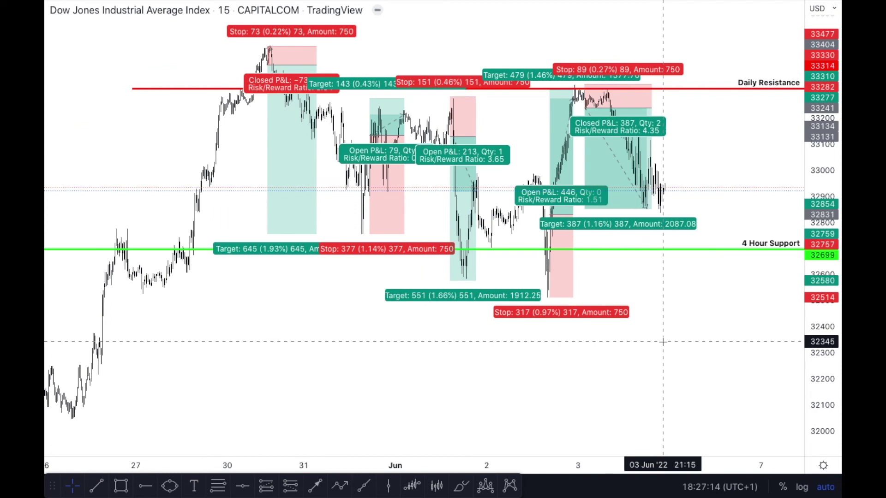